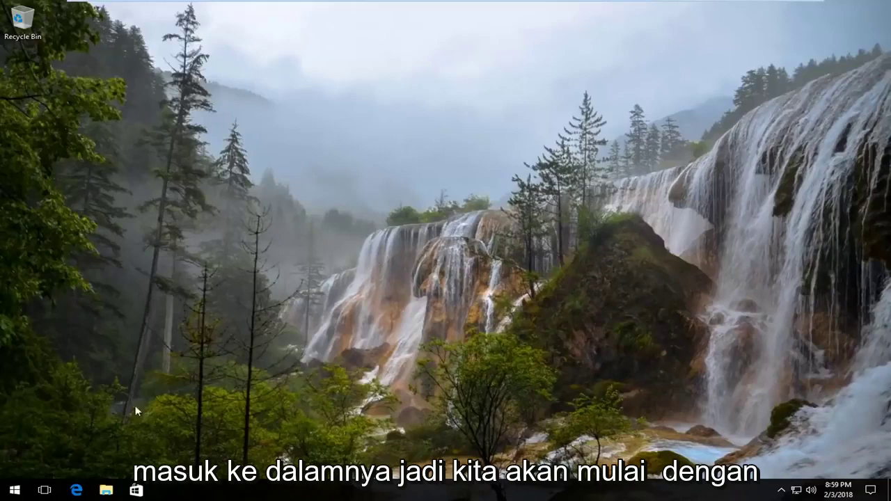
Launch Settings from the Start menu and enter Update & Security
{"action": "left_click", "coordinate": [24, 491]}
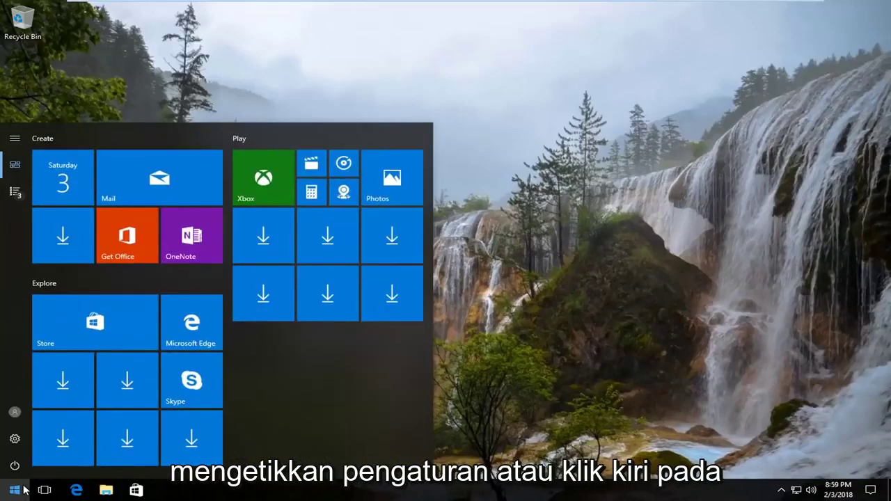
{"action": "left_click", "coordinate": [17, 438]}
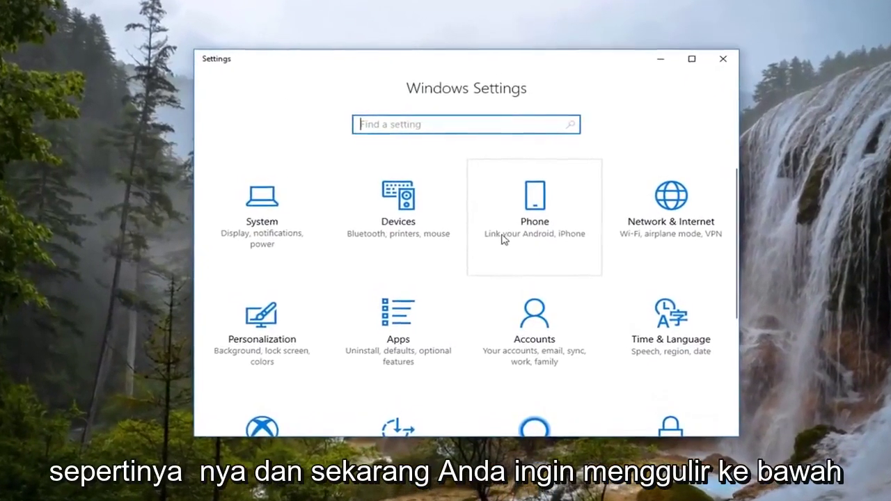
{"action": "scroll", "coordinate": [629, 160], "scroll_direction": "down", "scroll_amount": 2}
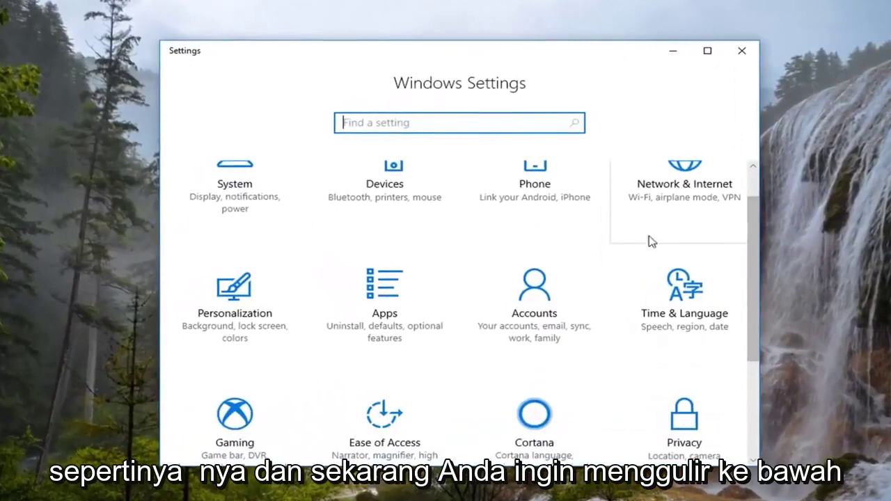
{"action": "scroll", "coordinate": [654, 242], "scroll_direction": "down", "scroll_amount": 3}
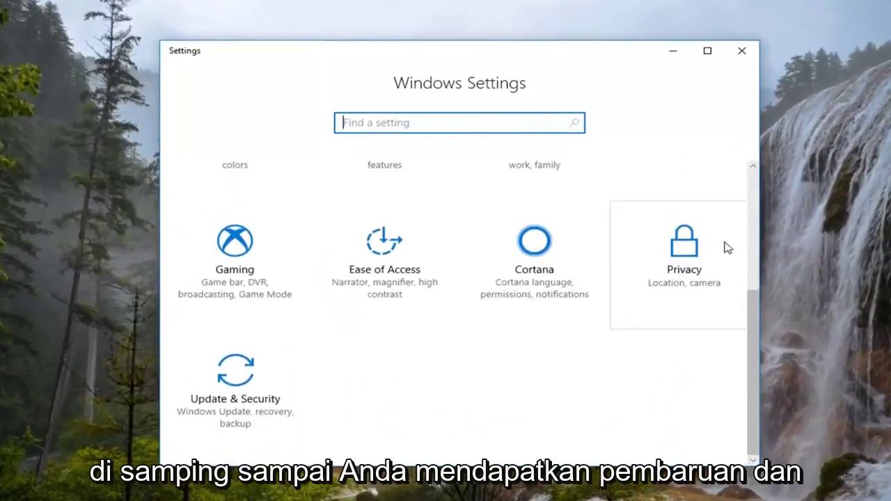
{"action": "left_click", "coordinate": [244, 389]}
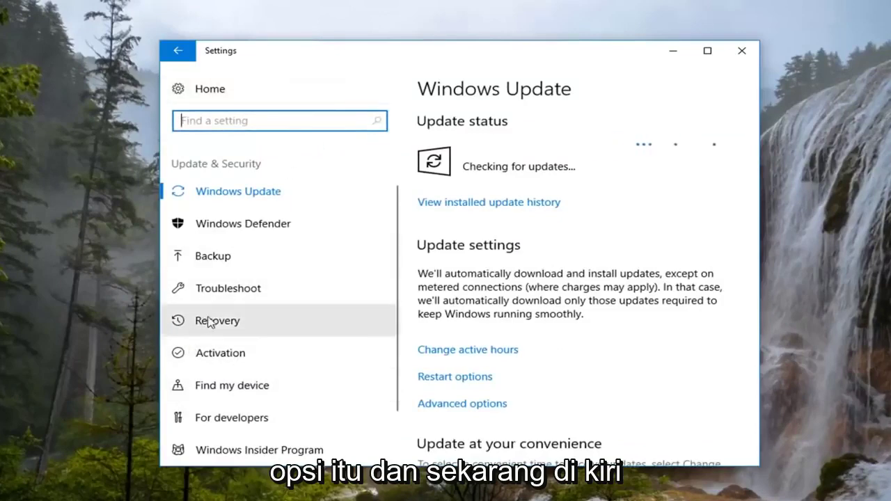
Switch to the Recovery page in the Update & Security sidebar
{"action": "left_click", "coordinate": [226, 327]}
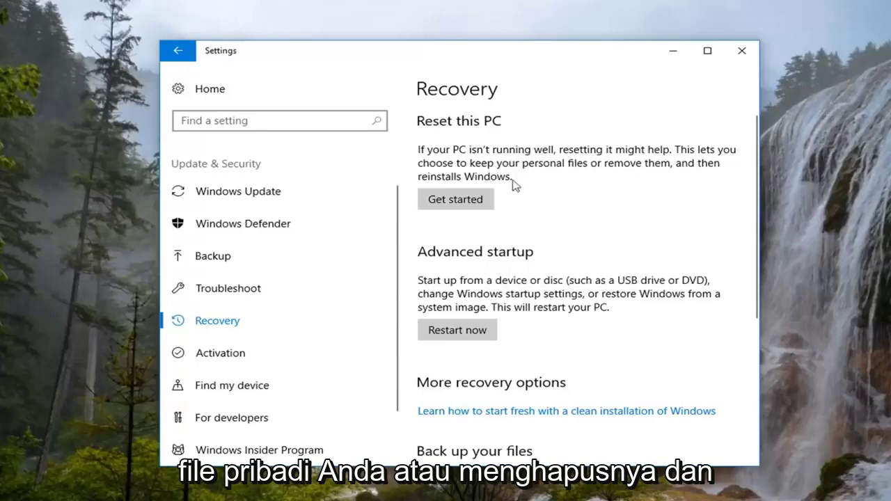
Start Reset this PC and pick 'Remove everything' for files, apps and settings
{"action": "left_click", "coordinate": [443, 202]}
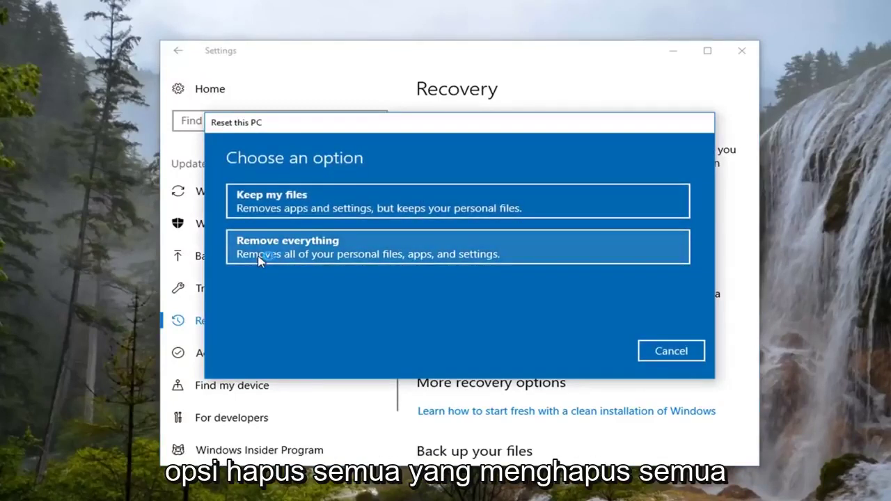
{"action": "left_click", "coordinate": [303, 255]}
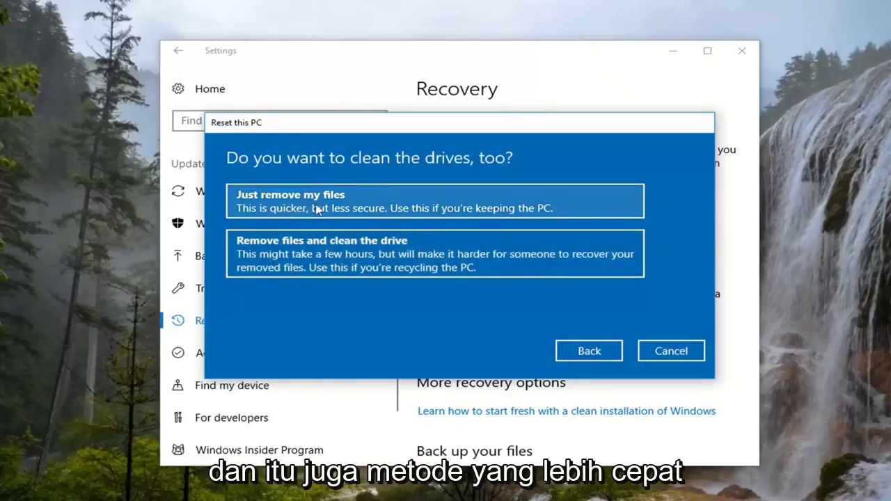
Pick 'Just remove my files' so the drive is not cleaned
{"action": "left_click", "coordinate": [288, 204]}
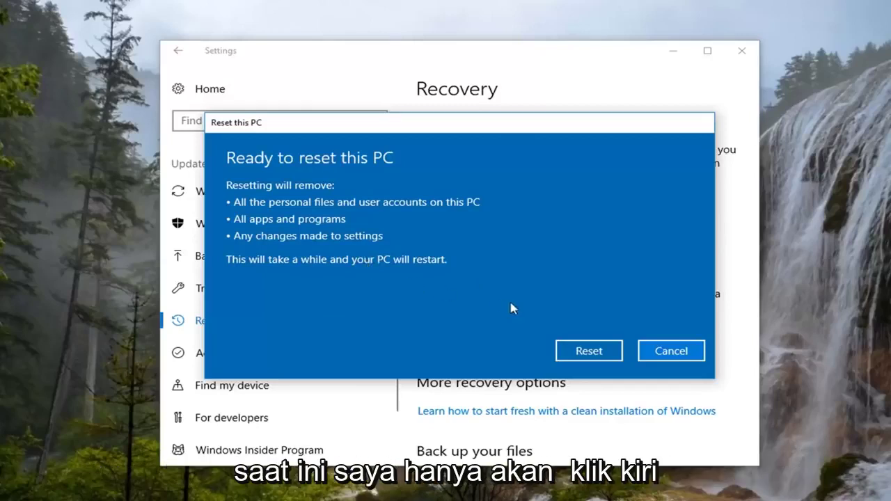
Confirm with Reset in the 'Ready to reset this PC' dialog
{"action": "left_click", "coordinate": [577, 354]}
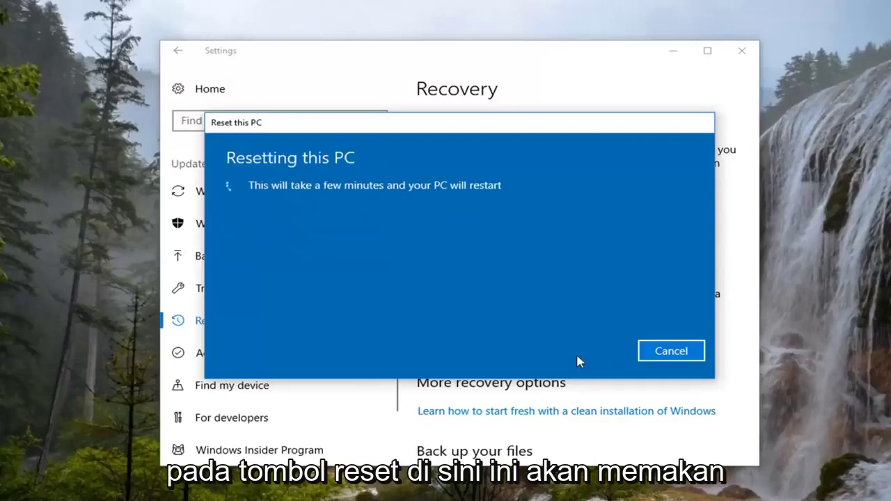
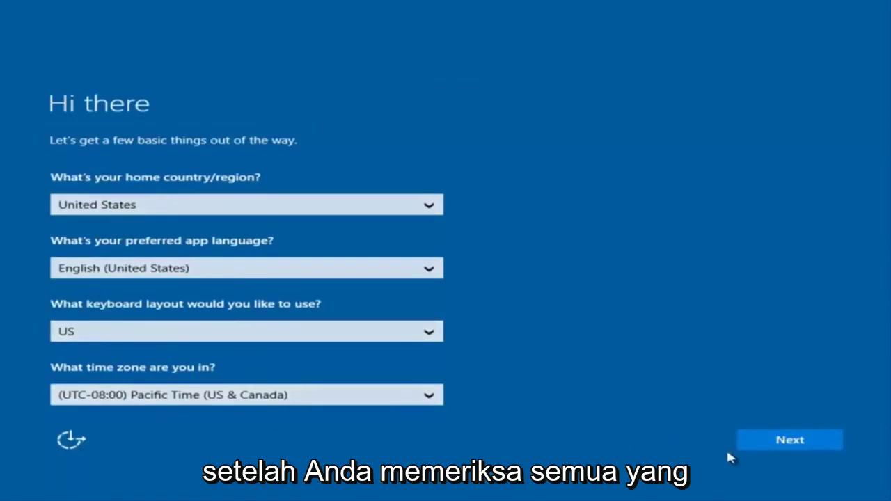
Confirm the region, language, keyboard and time zone, and accept the licence terms
{"action": "left_click", "coordinate": [797, 447]}
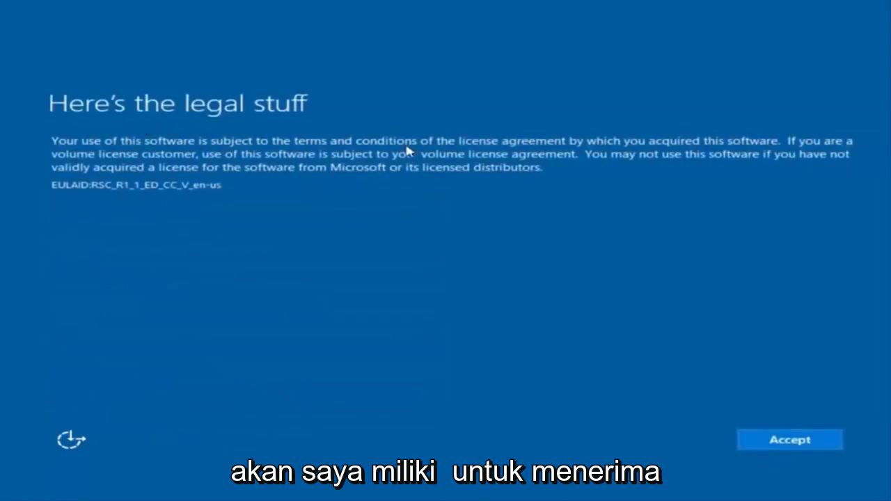
{"action": "left_click", "coordinate": [803, 444]}
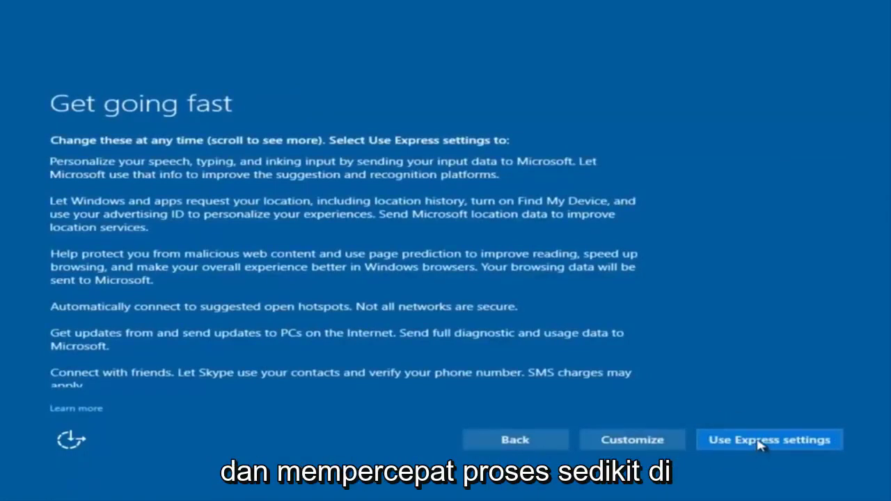
Customize privacy settings and turn off sending speech, typing and inking data to Microsoft
{"action": "left_click", "coordinate": [638, 443]}
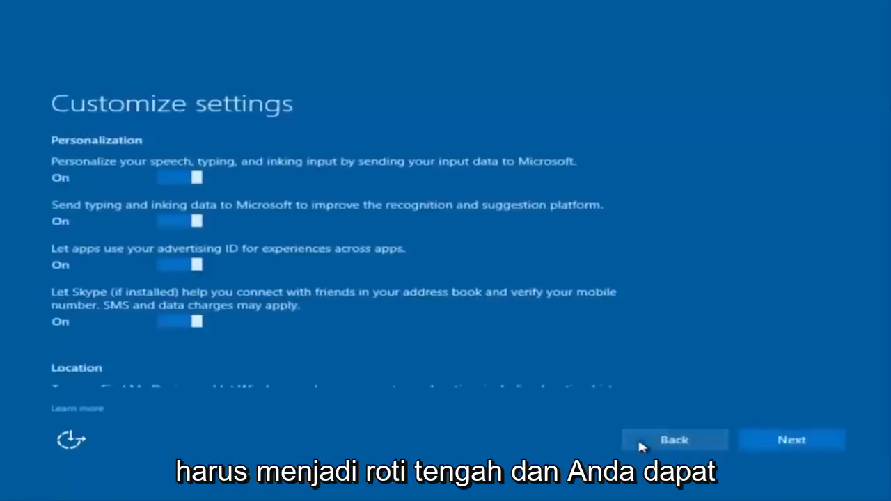
{"action": "scroll", "coordinate": [257, 169], "scroll_direction": "down", "scroll_amount": 2}
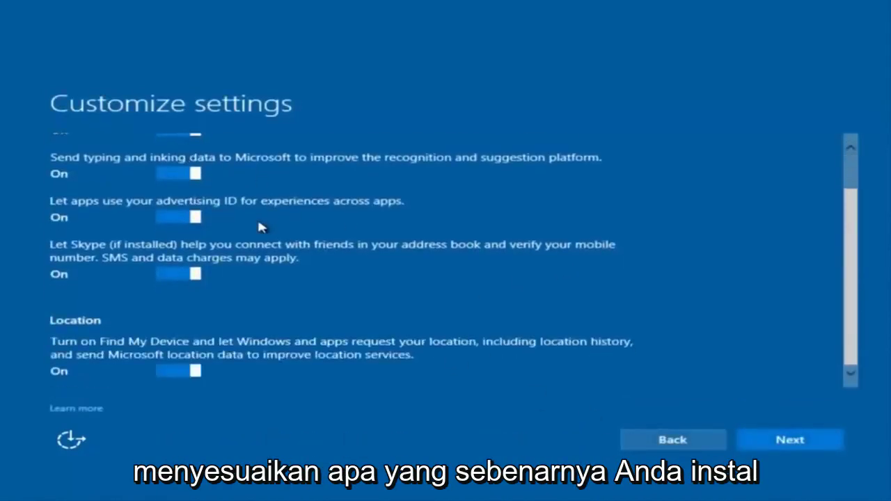
{"action": "scroll", "coordinate": [254, 235], "scroll_direction": "up", "scroll_amount": 2}
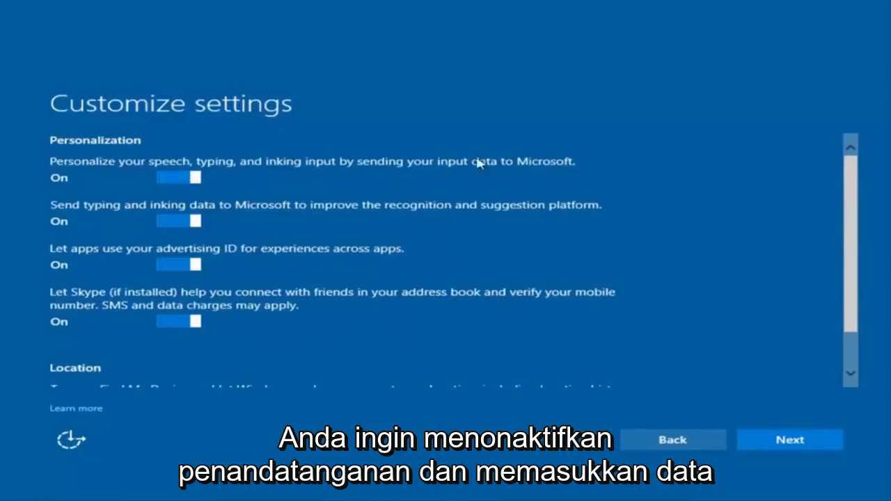
{"action": "left_click", "coordinate": [187, 180]}
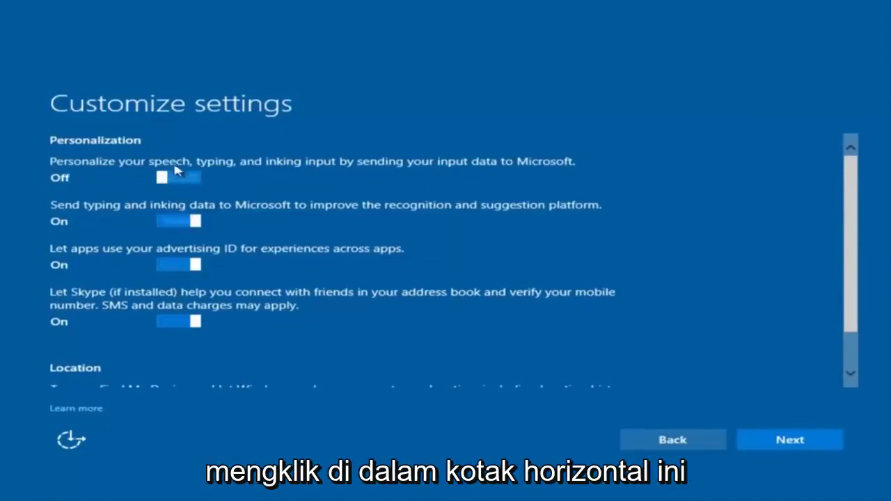
{"action": "scroll", "coordinate": [181, 279], "scroll_direction": "down", "scroll_amount": 2}
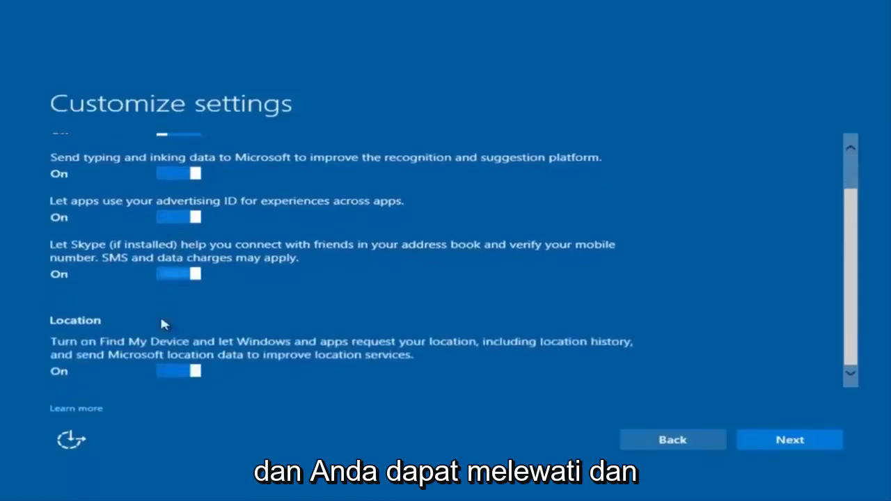
{"action": "scroll", "coordinate": [188, 289], "scroll_direction": "up", "scroll_amount": 2}
{"action": "scroll", "coordinate": [218, 325], "scroll_direction": "down", "scroll_amount": 1}
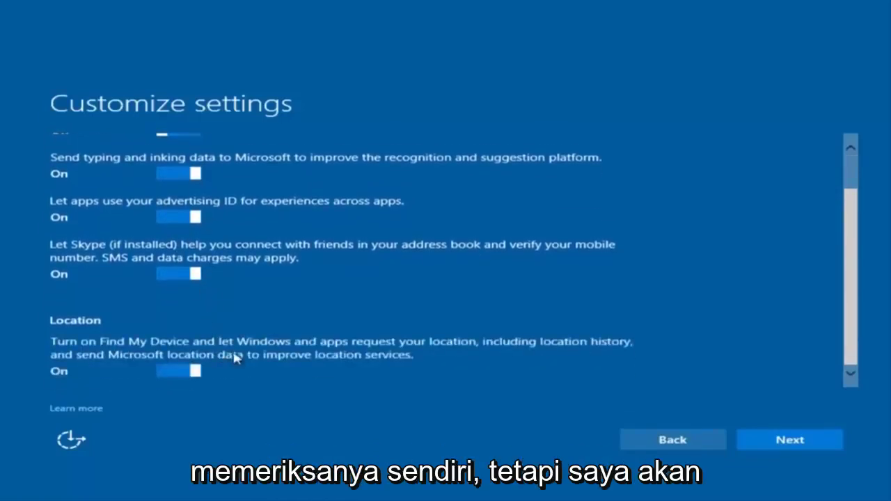
{"action": "scroll", "coordinate": [230, 334], "scroll_direction": "up", "scroll_amount": 1}
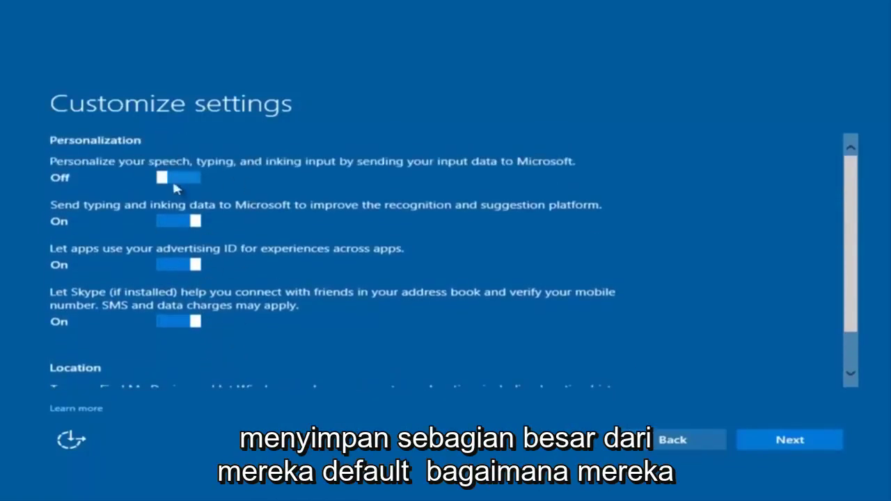
Keep the connectivity, error reporting, browser, protection and update settings and finish privacy setup
{"action": "left_click", "coordinate": [778, 445]}
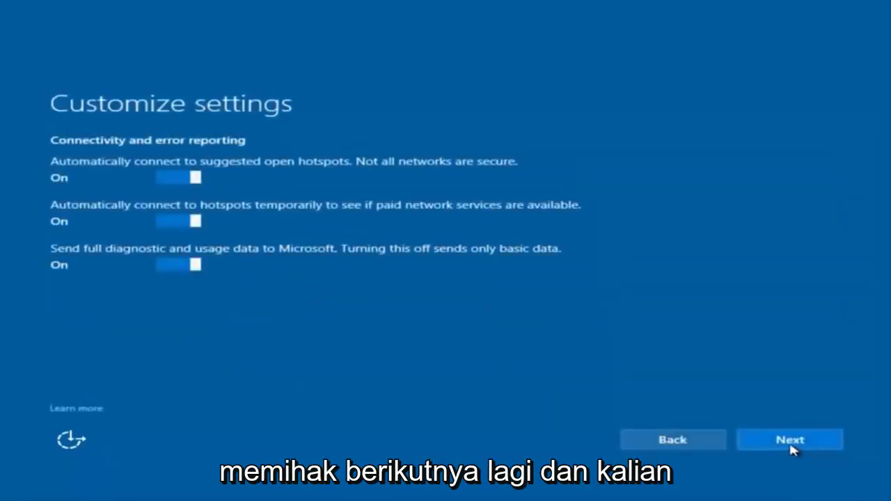
{"action": "left_click", "coordinate": [790, 449]}
{"action": "left_click", "coordinate": [783, 447]}
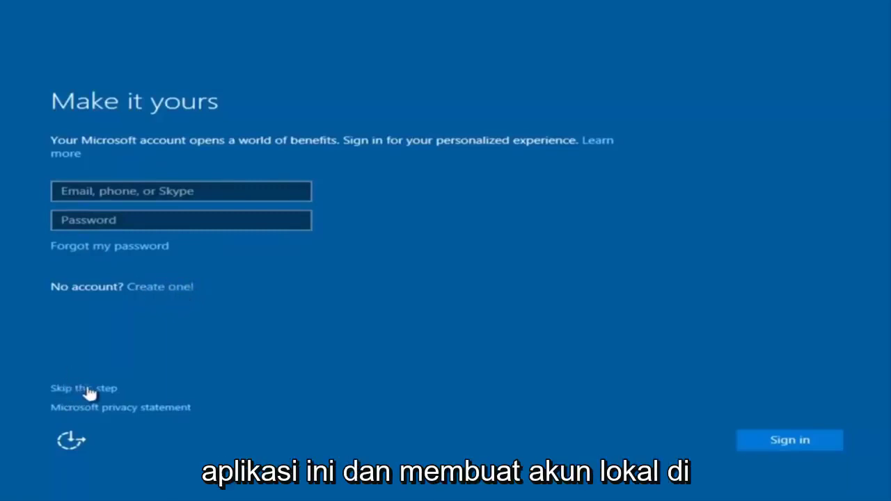
Skip Microsoft sign-in and enter 'example' as the local user name
{"action": "left_click", "coordinate": [87, 391]}
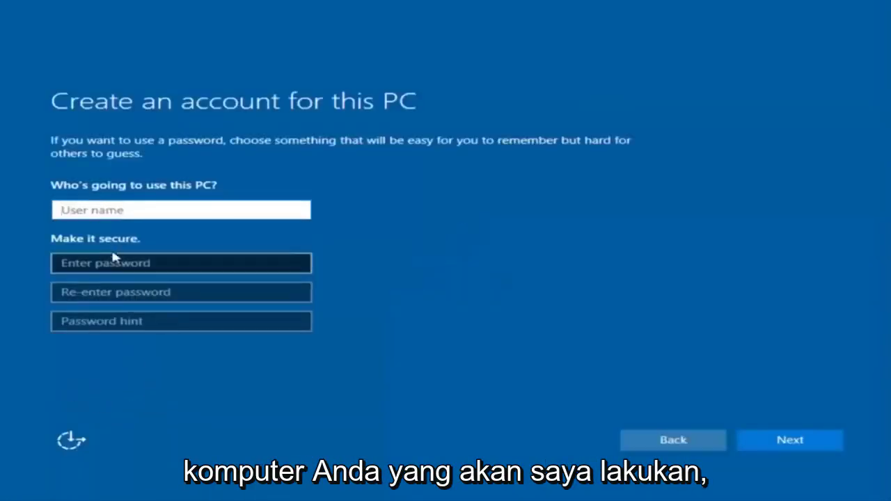
{"action": "type", "text": "exam[pl"}
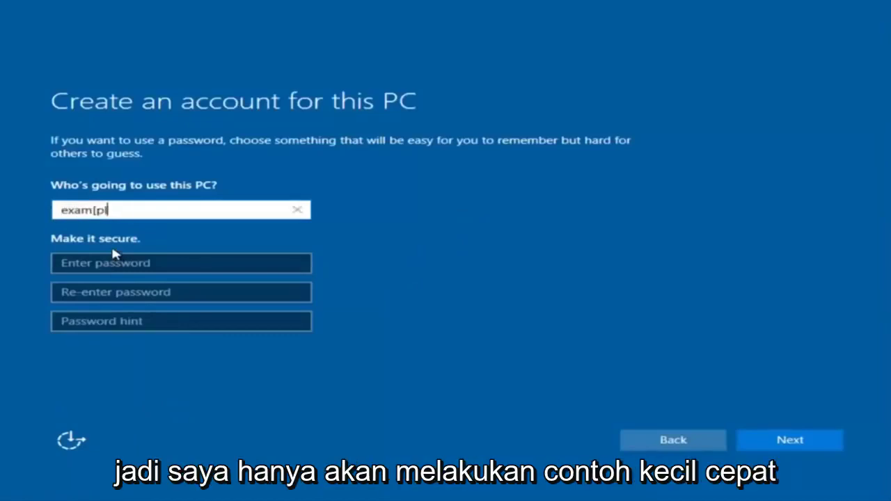
{"action": "key", "text": "BackSpace"}
{"action": "key", "text": "BackSpace"}
{"action": "key", "text": "BackSpace"}
{"action": "type", "text": "[p"}
{"action": "key", "text": "BackSpace"}
{"action": "key", "text": "BackSpace"}
{"action": "type", "text": "ple"}
Enter and confirm the account password, add a password hint, and create the account
{"action": "left_click", "coordinate": [111, 263]}
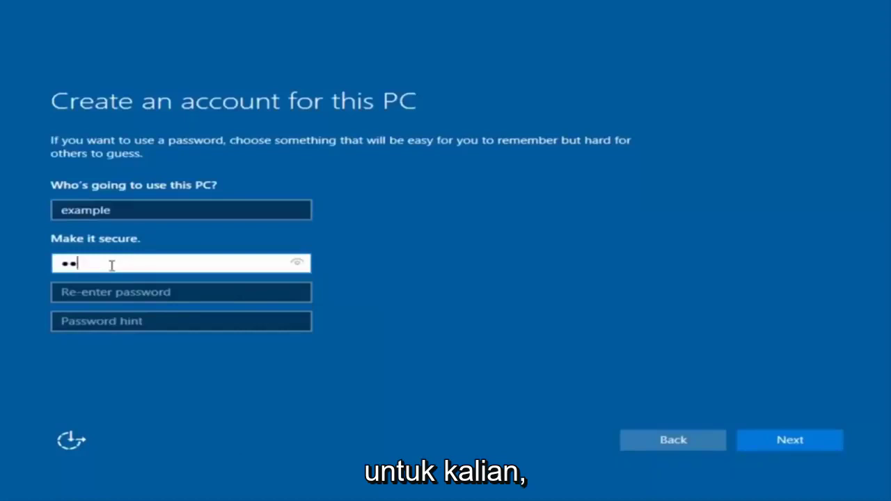
{"action": "left_click", "coordinate": [172, 292]}
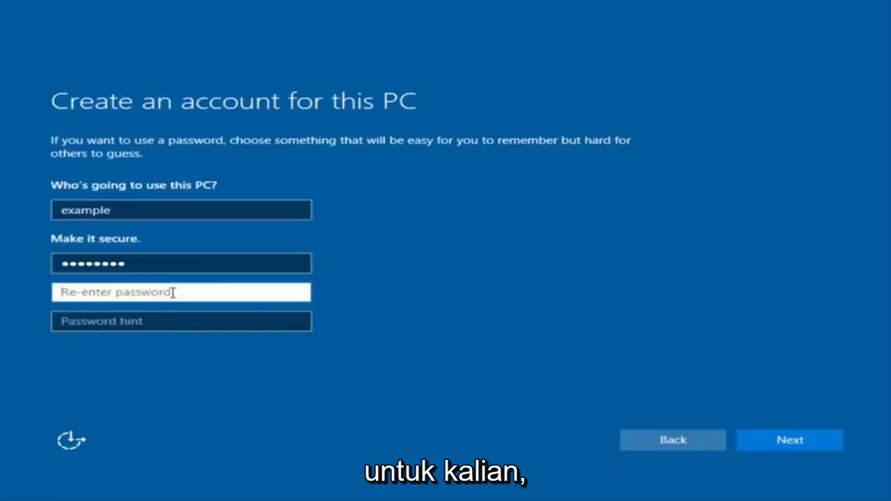
{"action": "left_click", "coordinate": [160, 324]}
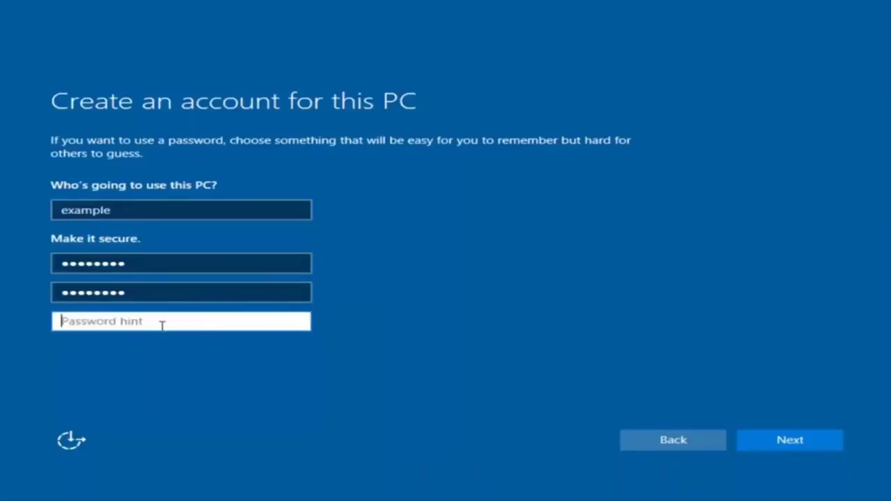
{"action": "left_click", "coordinate": [804, 445]}
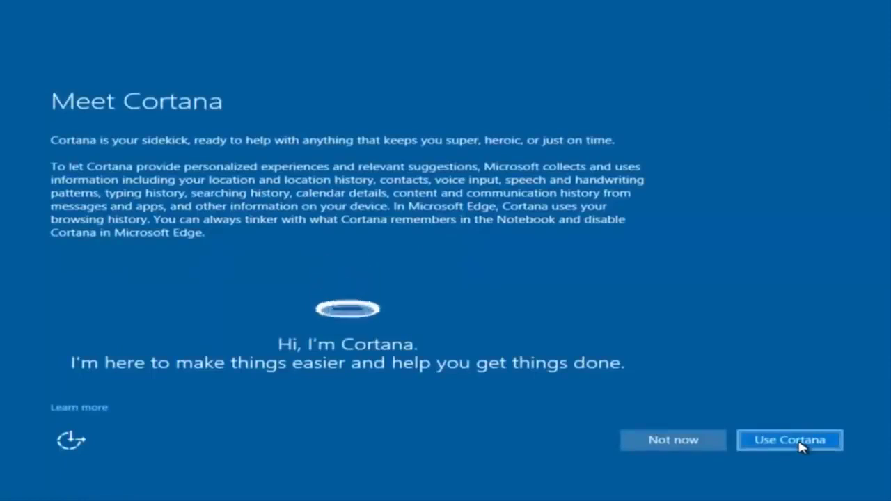
Decline Cortana with Not now on the Meet Cortana page
{"action": "left_click", "coordinate": [656, 437]}
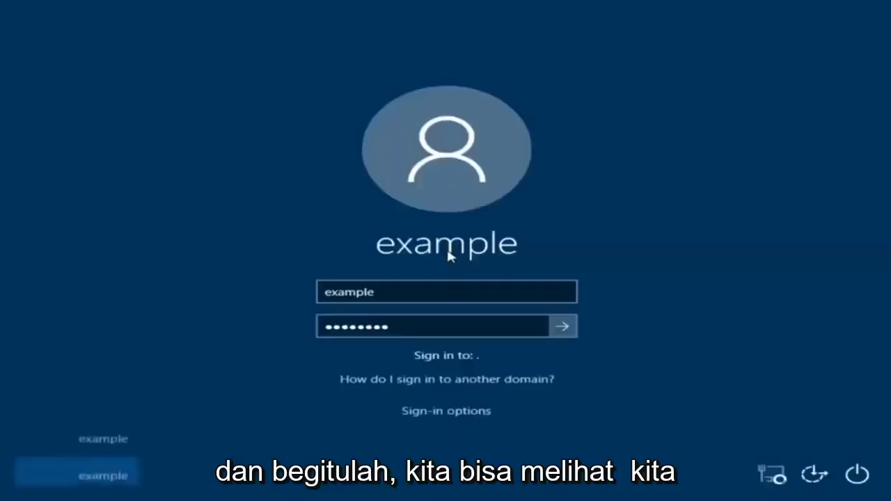
Sign in to the new local account from the sign-in screen
{"action": "key", "text": "Return"}
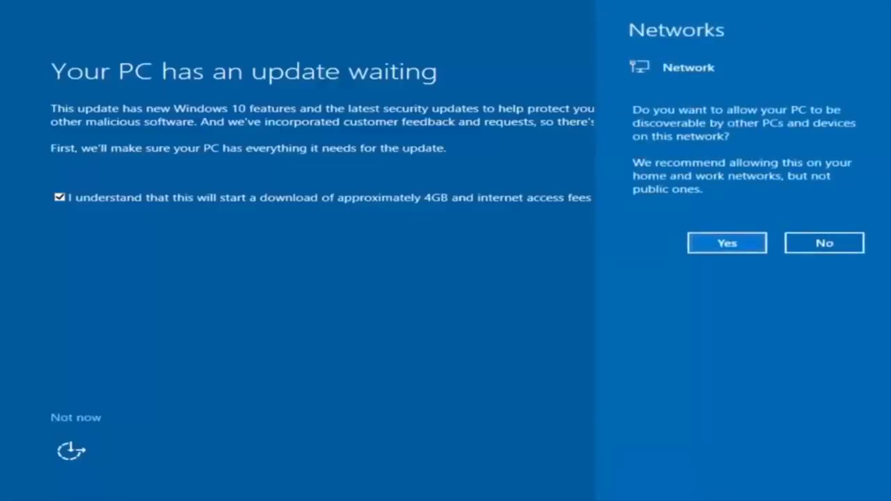
Answer the network discoverability prompt and postpone the update to reach the desktop
{"action": "left_click", "coordinate": [380, 365]}
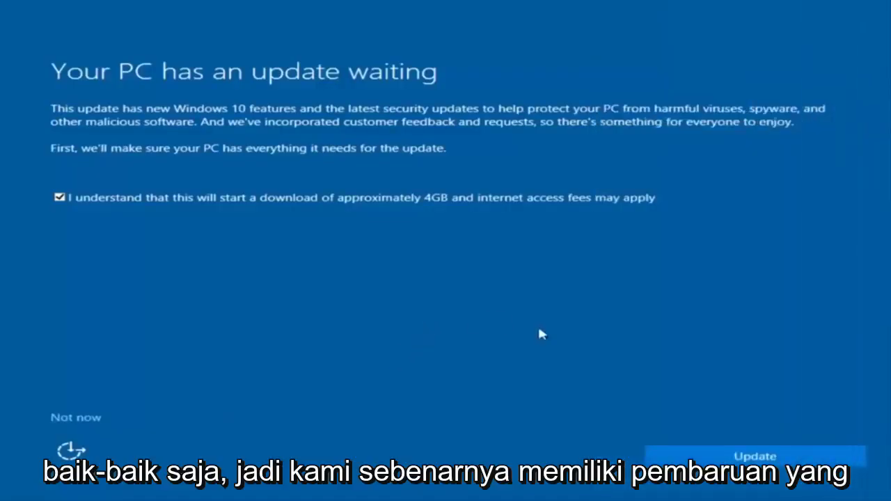
{"action": "left_click", "coordinate": [77, 419]}
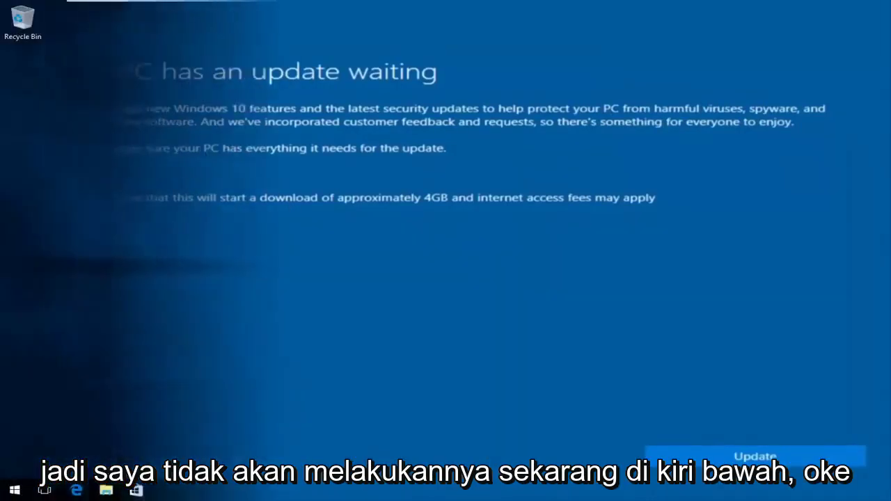